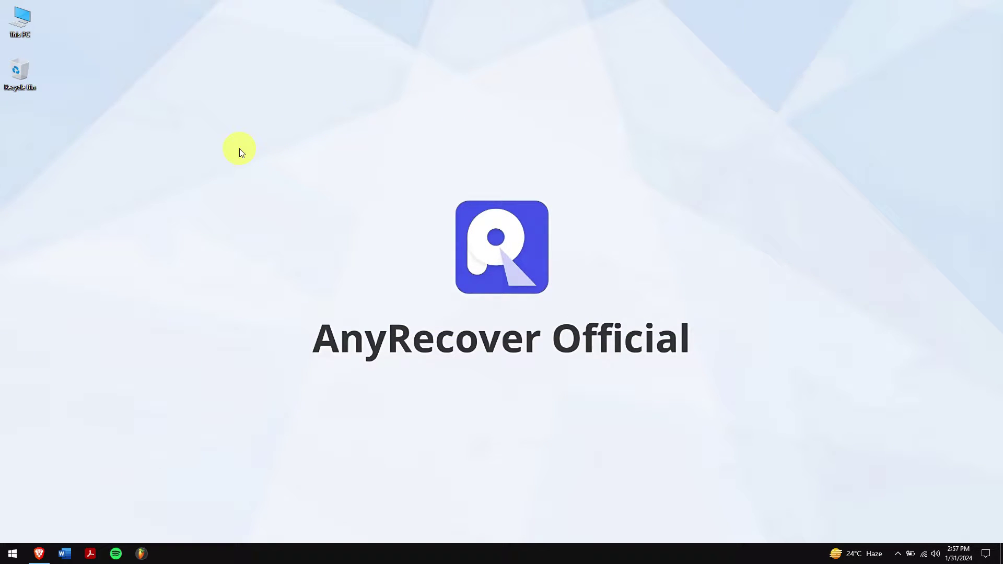
- Refresh the Windows desktop from its right-click menu
right_click(124, 180)
left_click(166, 212)
- Bring up Brave on the anyrecover.com homepage and scroll down through it
left_click(39, 555)
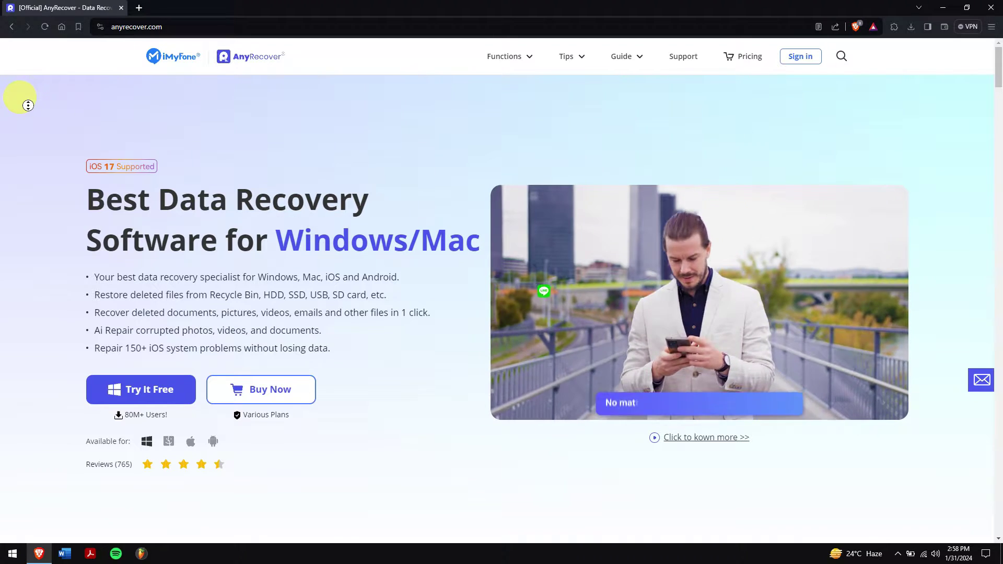
scroll(30, 114, "down", 1)
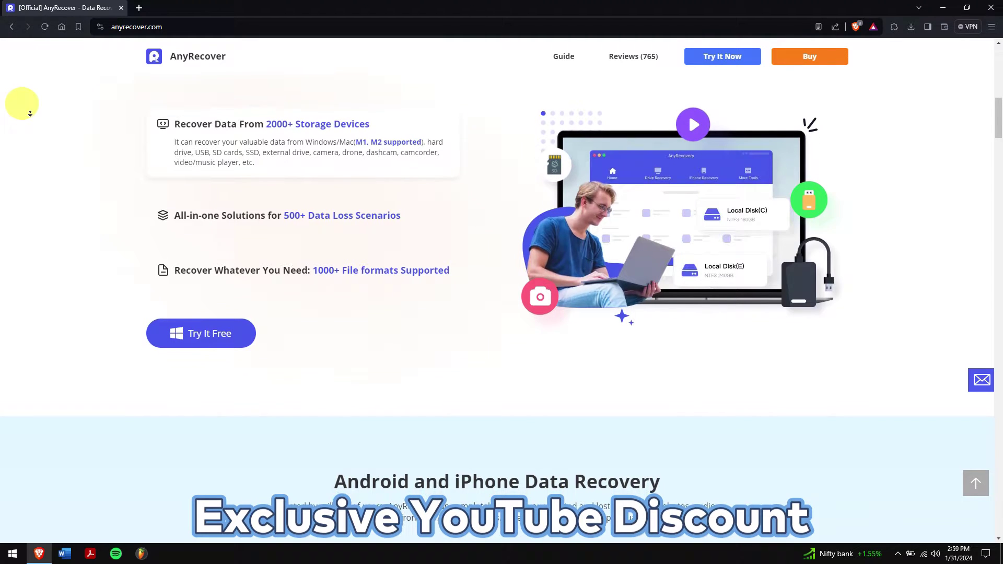
left_click(31, 114)
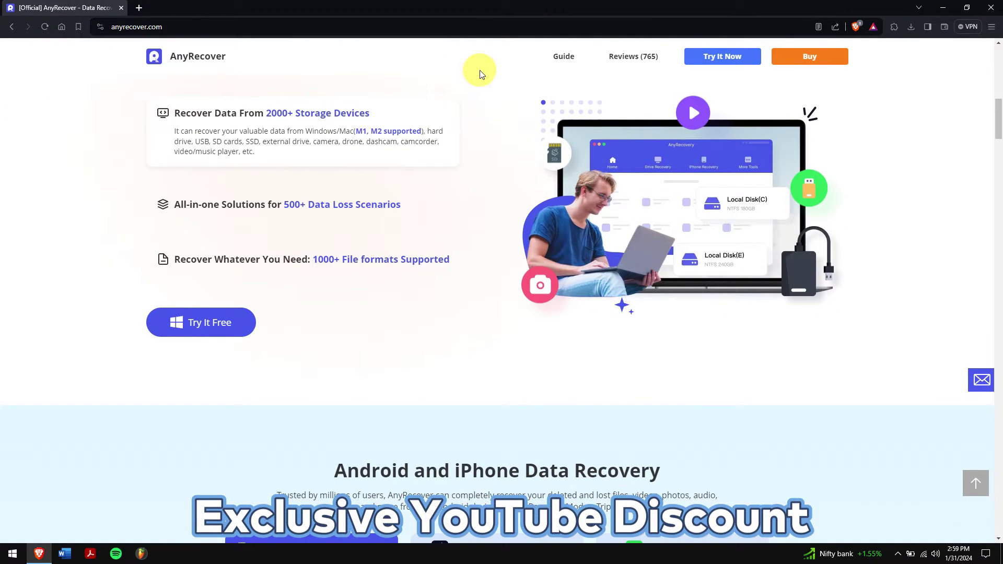
- Minimize Brave, launch AnyRecover via search 'anyr', and start a Social APP Recovery scan
left_click(947, 7)
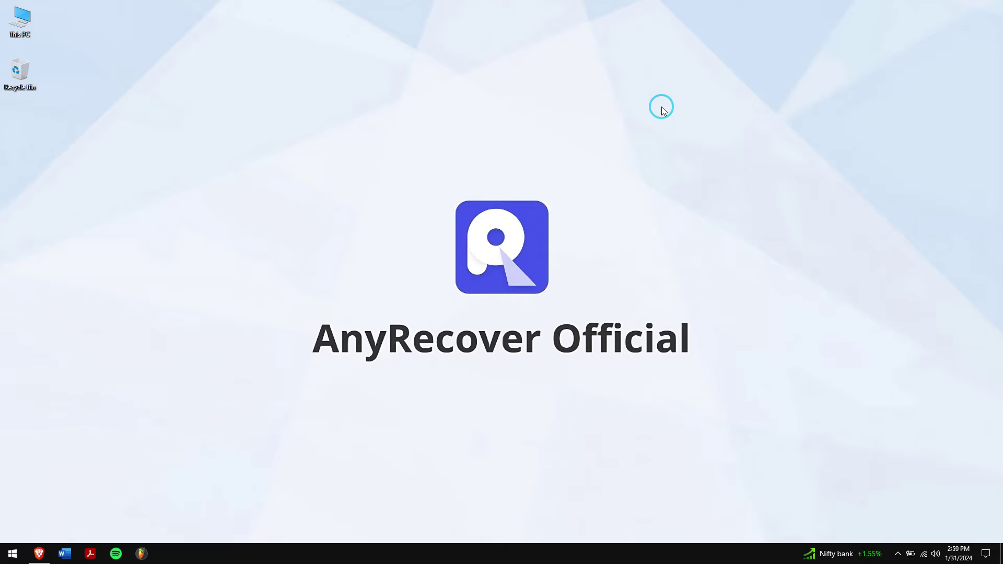
key("super")
type("anyr")
key("Return")
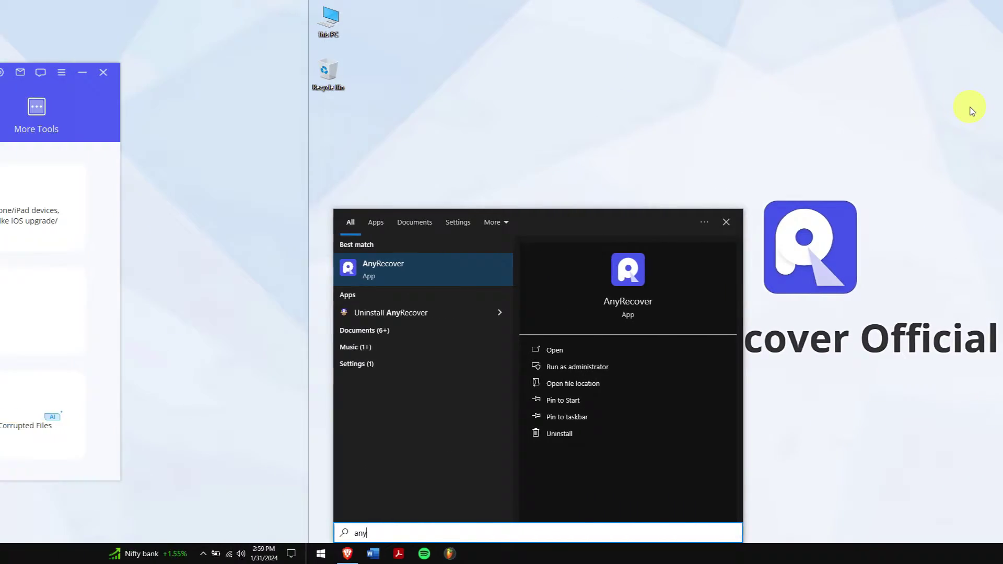
left_click(583, 108)
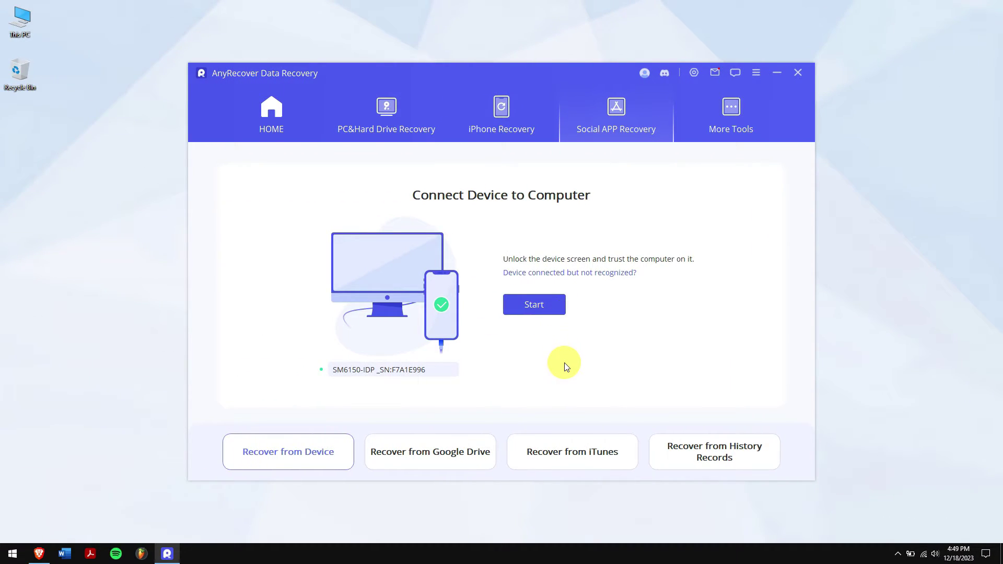
left_click(547, 313)
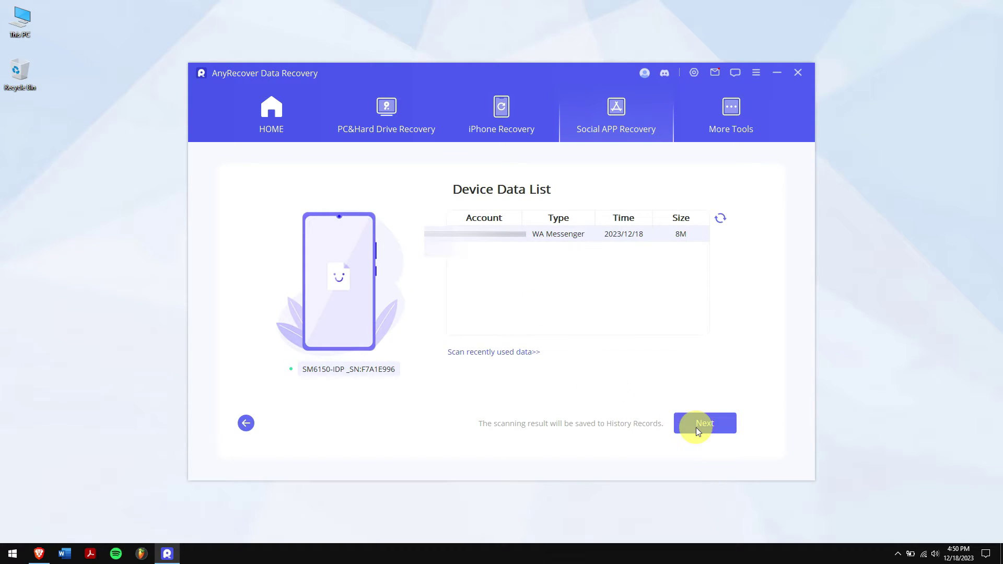
- Proceed with the WA Messenger backup, acknowledge verification, and request WhatsApp's SMS activation code
left_click(709, 429)
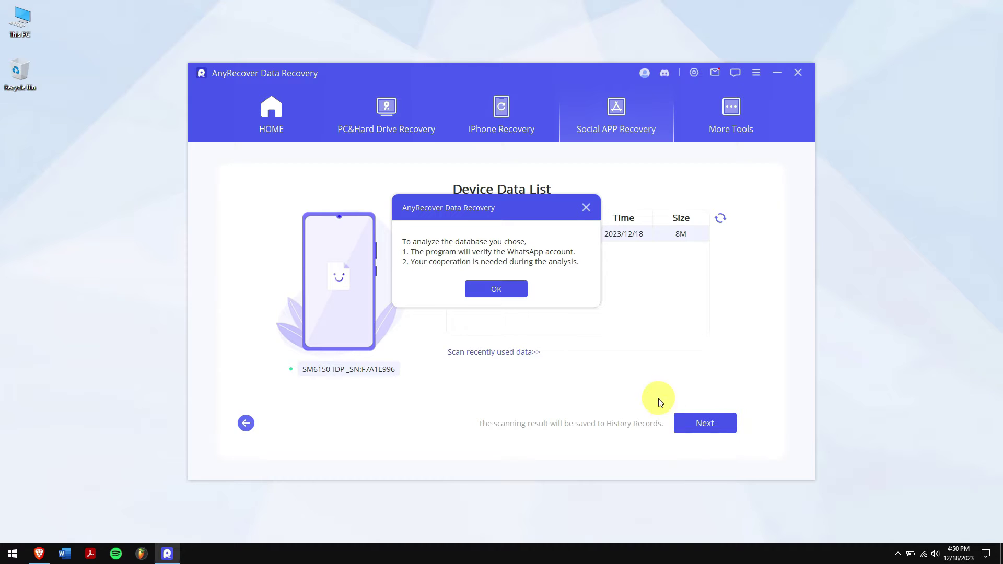
left_click(496, 291)
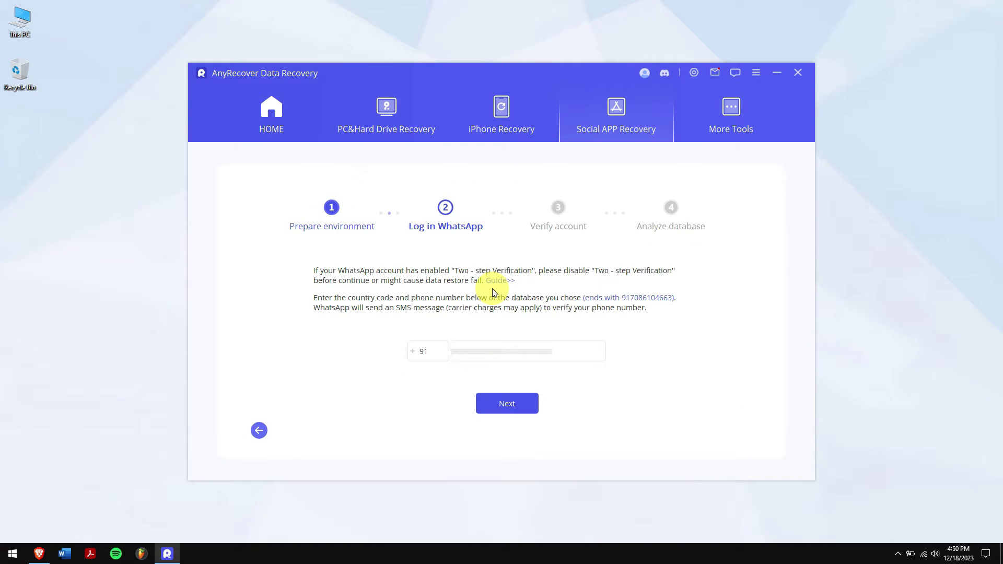
left_click(494, 403)
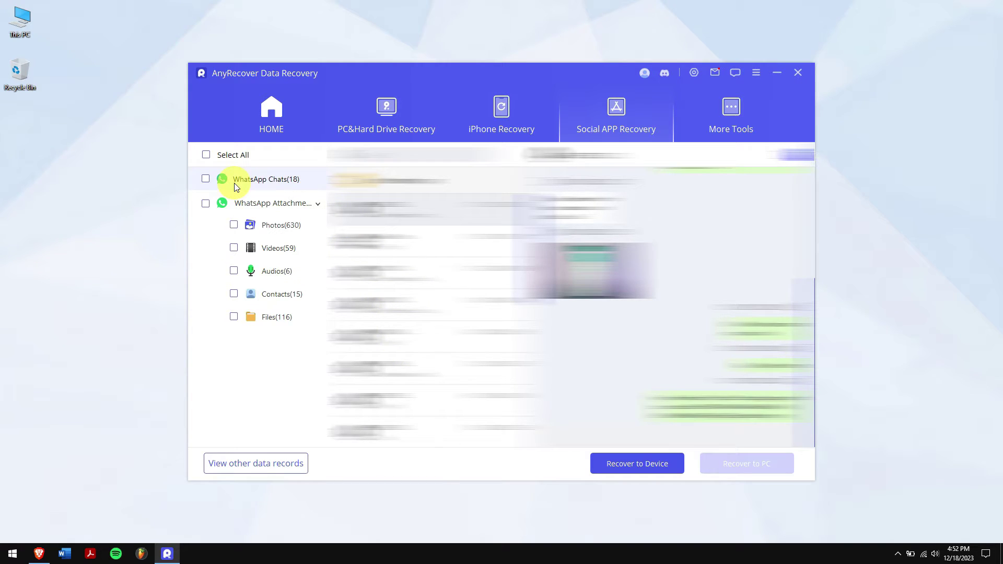
- Recover WhatsApp Chats with photo and video attachments to the PC in HTML format
left_click(205, 181)
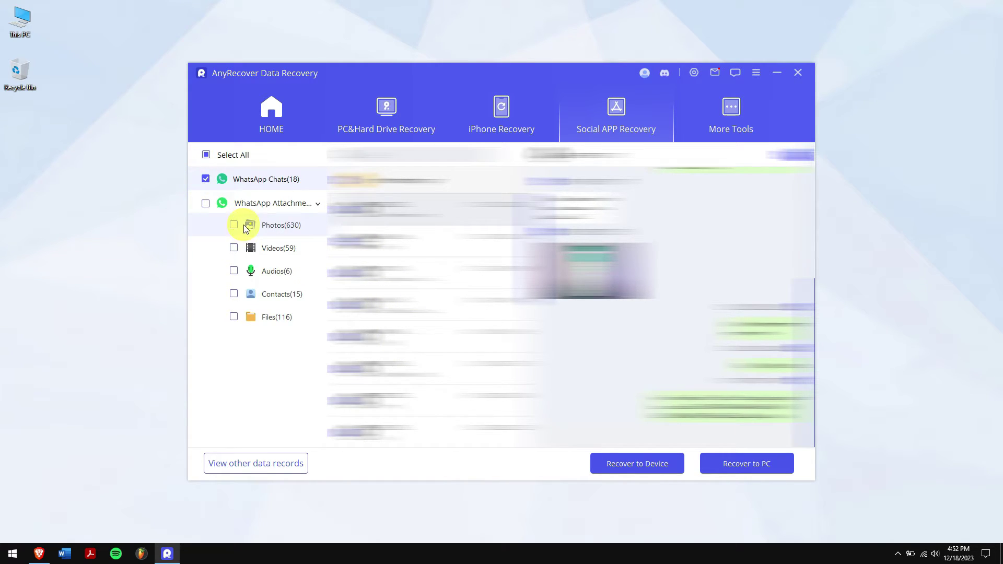
left_click(706, 405)
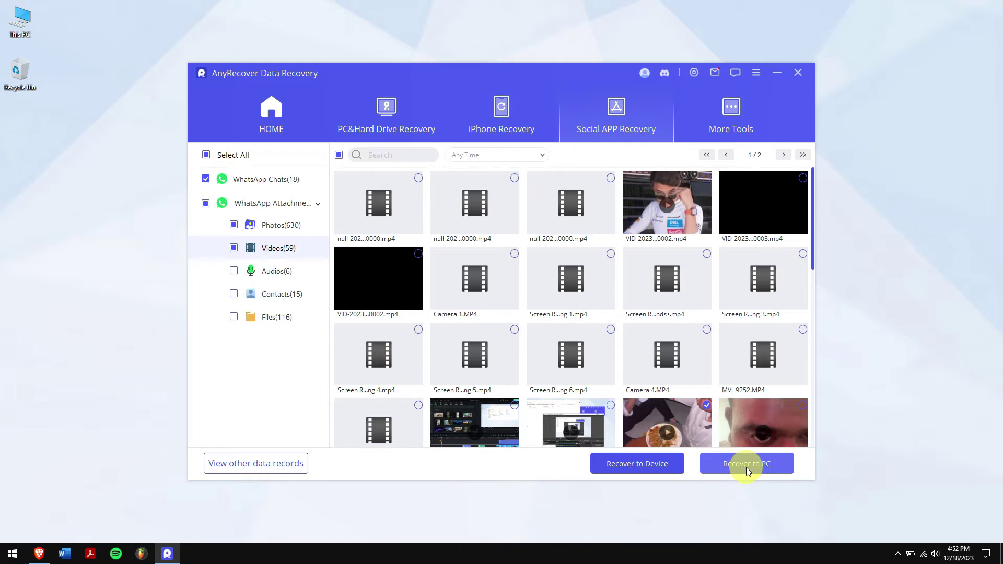
left_click(746, 467)
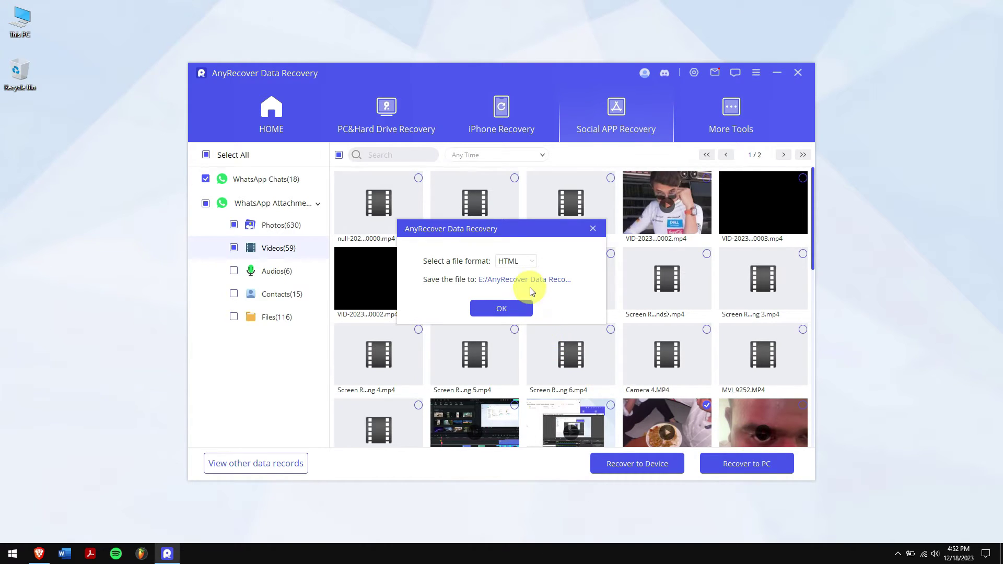
left_click(501, 309)
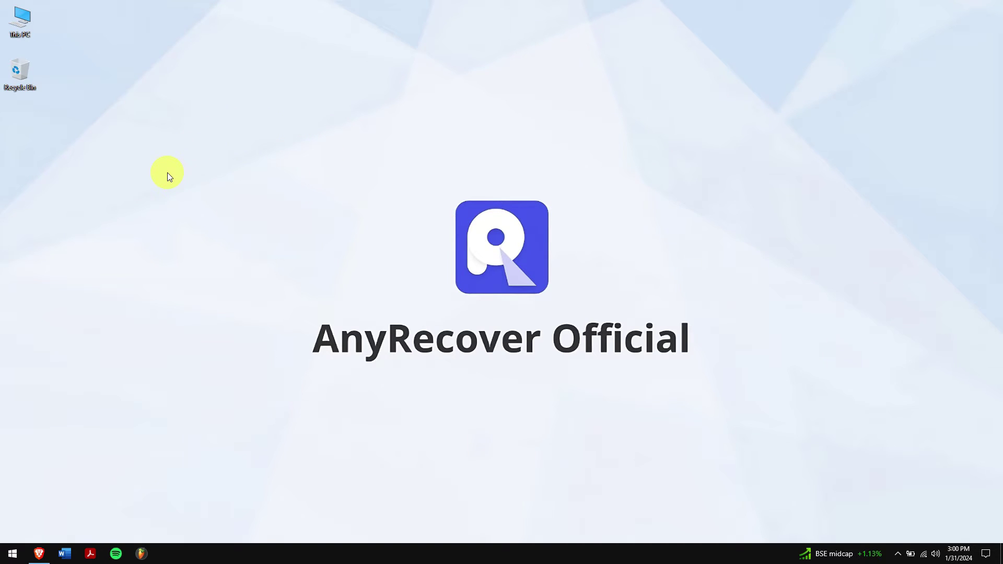
right_click(700, 109)
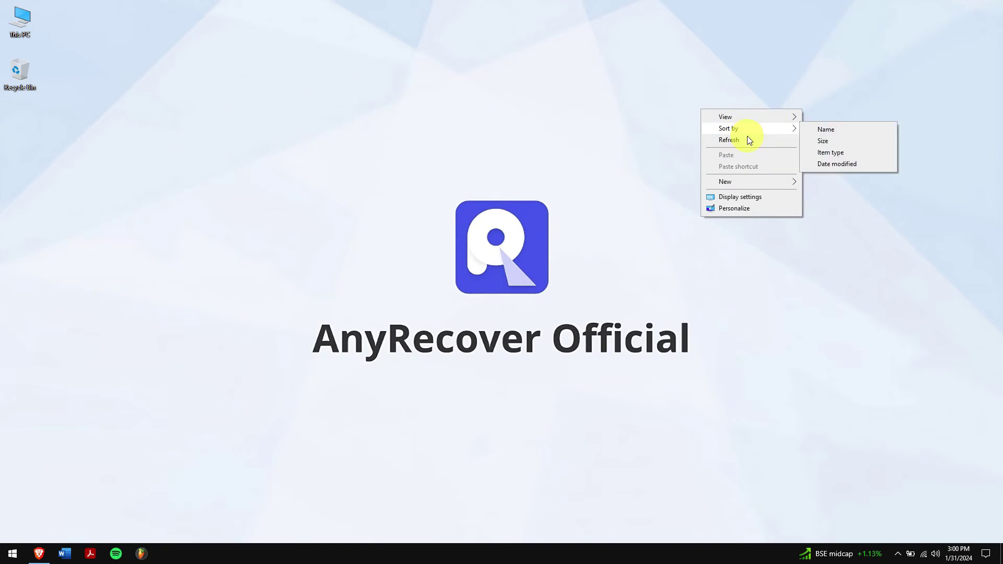
left_click(767, 144)
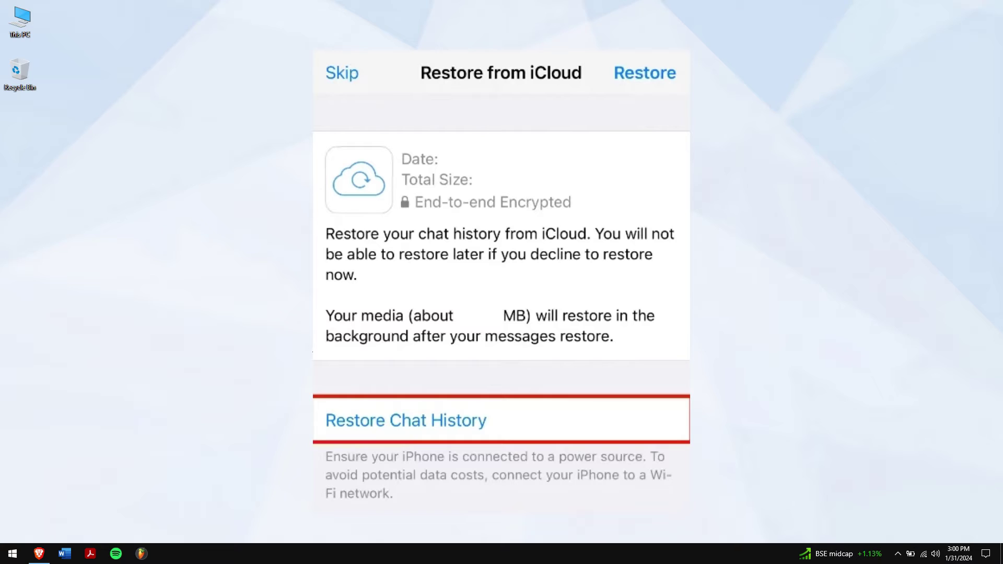
right_click(766, 99)
left_click(807, 129)
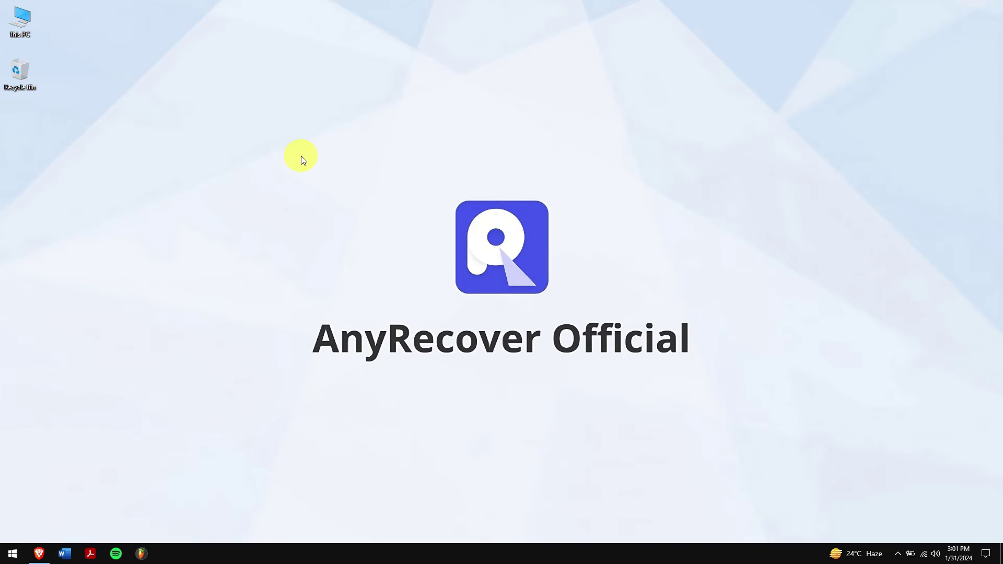
- Restore Brave on the AnyRecover site and scroll to the pricing plans
left_click(39, 553)
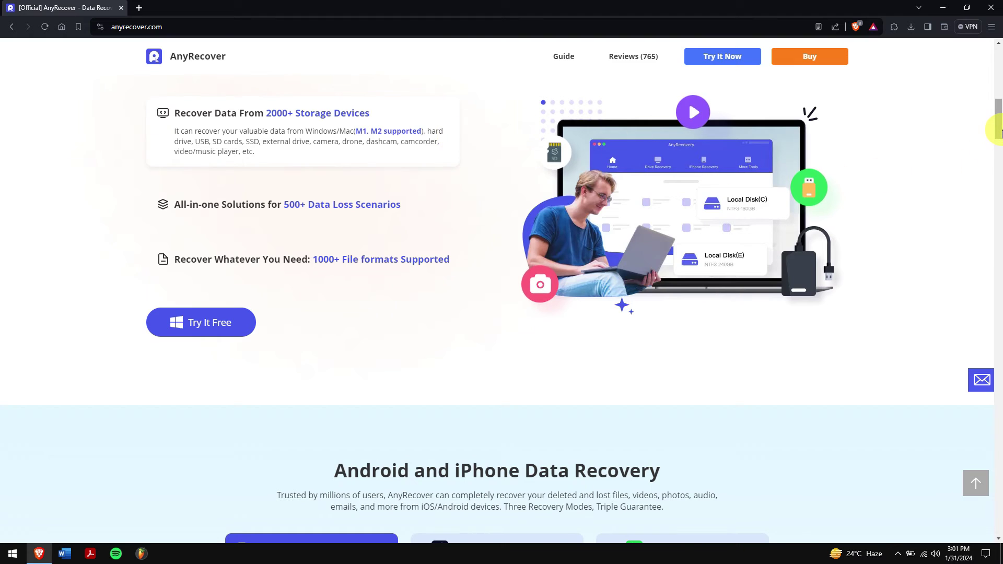
left_click_drag(995, 112, 998, 67)
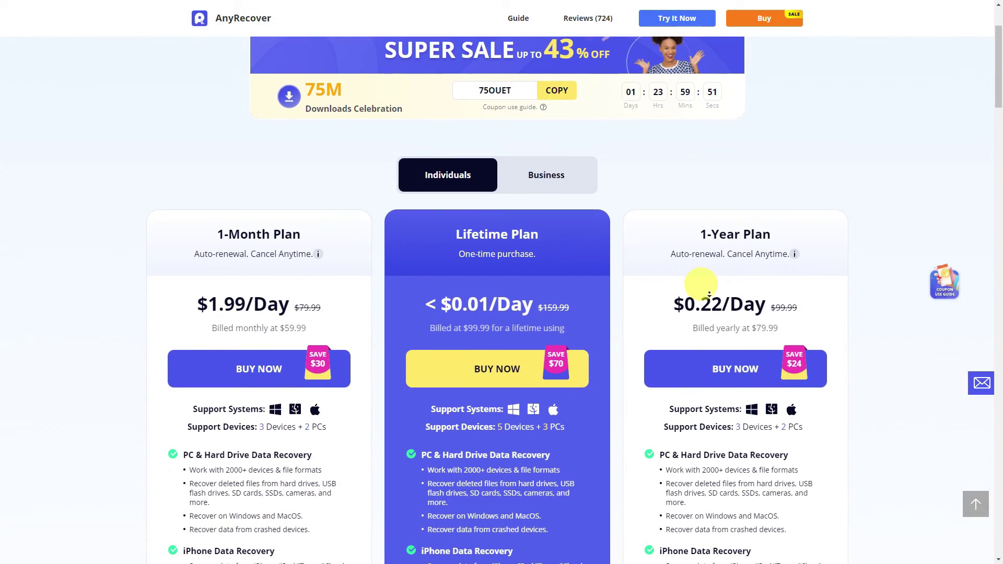
scroll(709, 294, "down", 1)
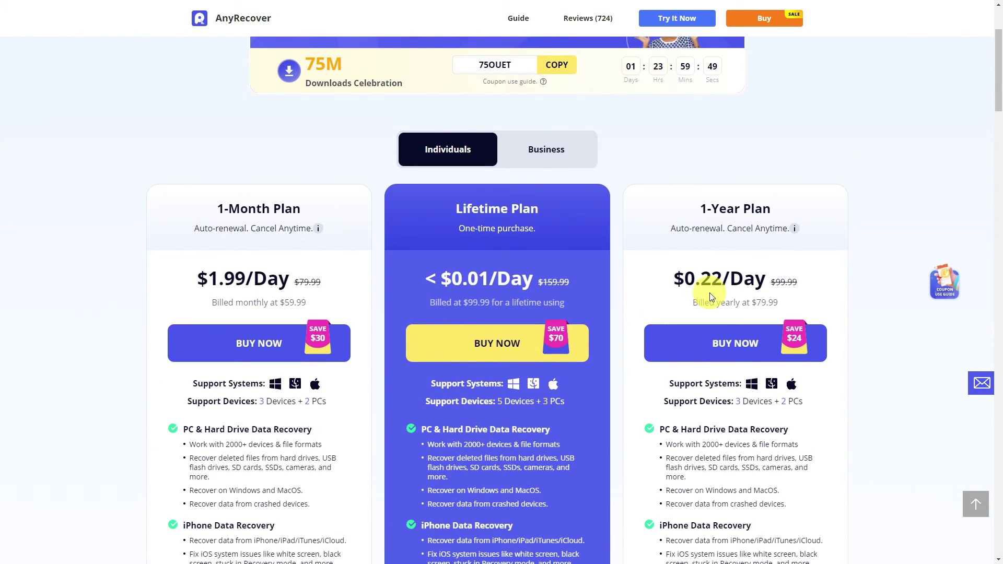
- Buy the Lifetime Plan and apply coupon ARYT0110, bringing the total to 89.99 USD
left_click(518, 332)
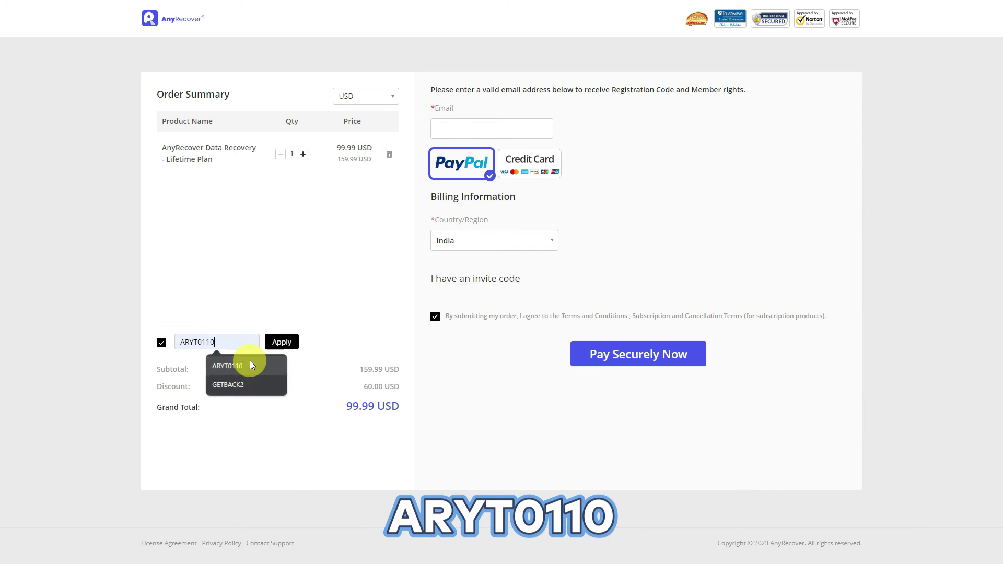
left_click(250, 361)
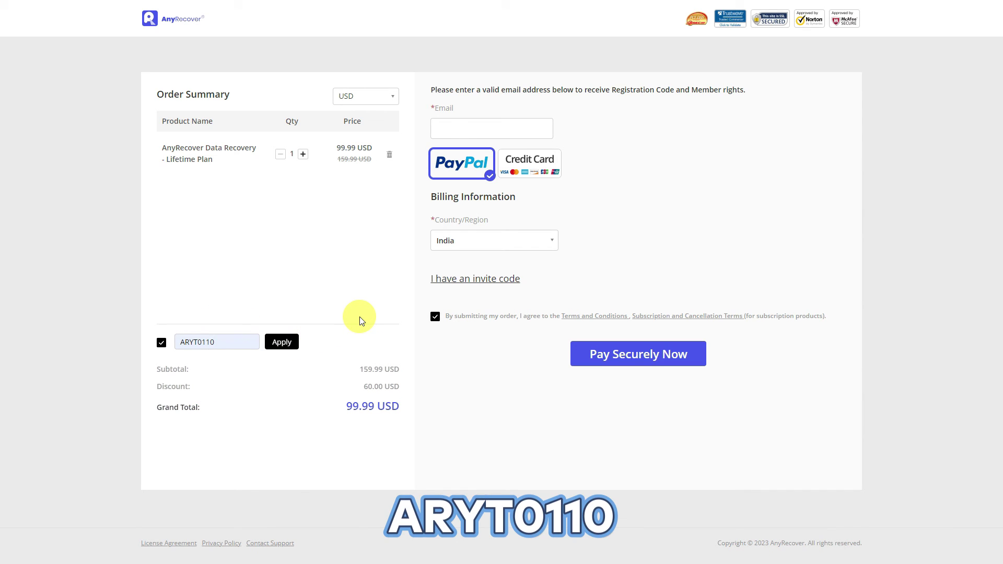
left_click(281, 342)
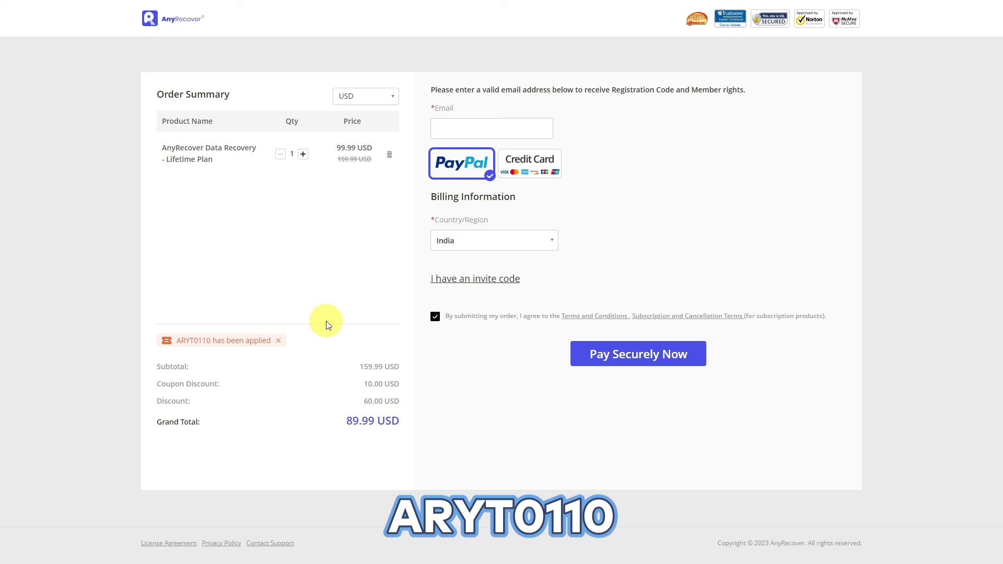
left_click_drag(343, 421, 418, 421)
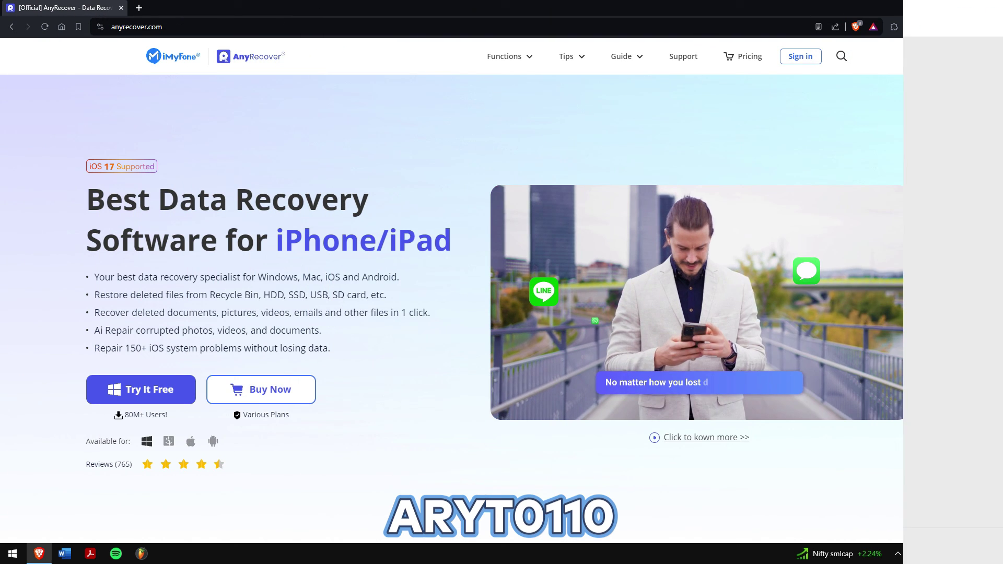
- Minimize Brave and refresh the Windows desktop
left_click(939, 7)
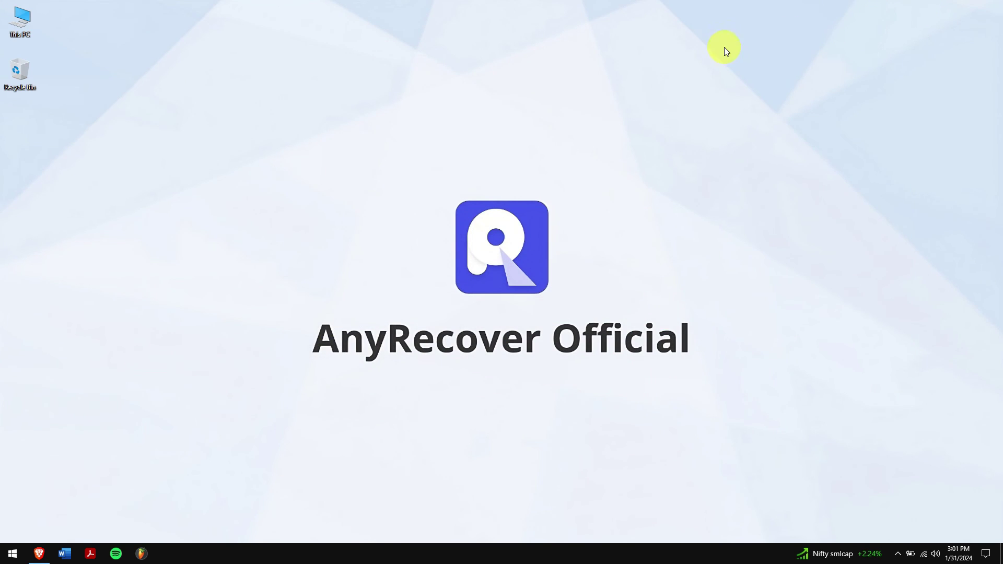
right_click(391, 117)
mouse_move(402, 125)
left_click(467, 147)
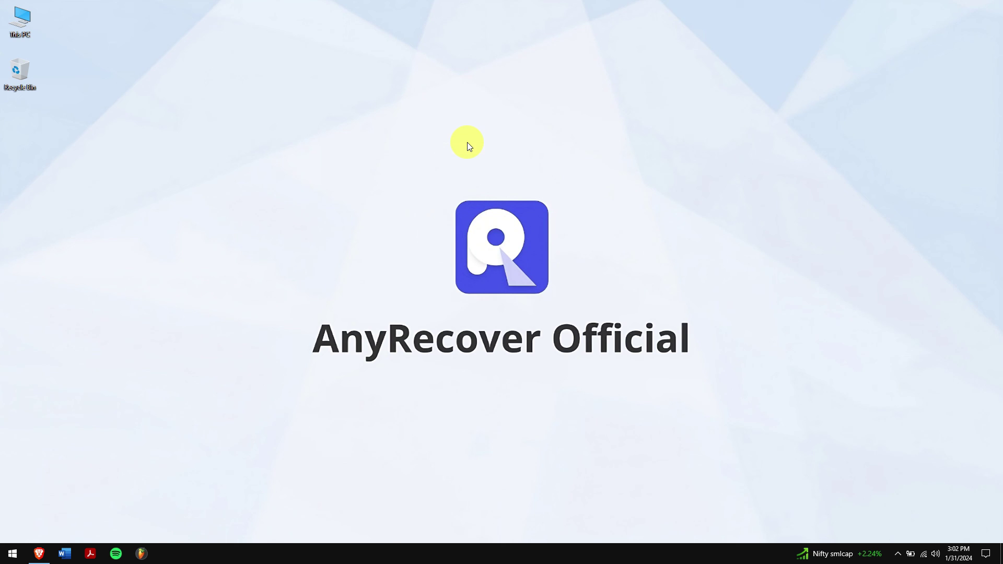